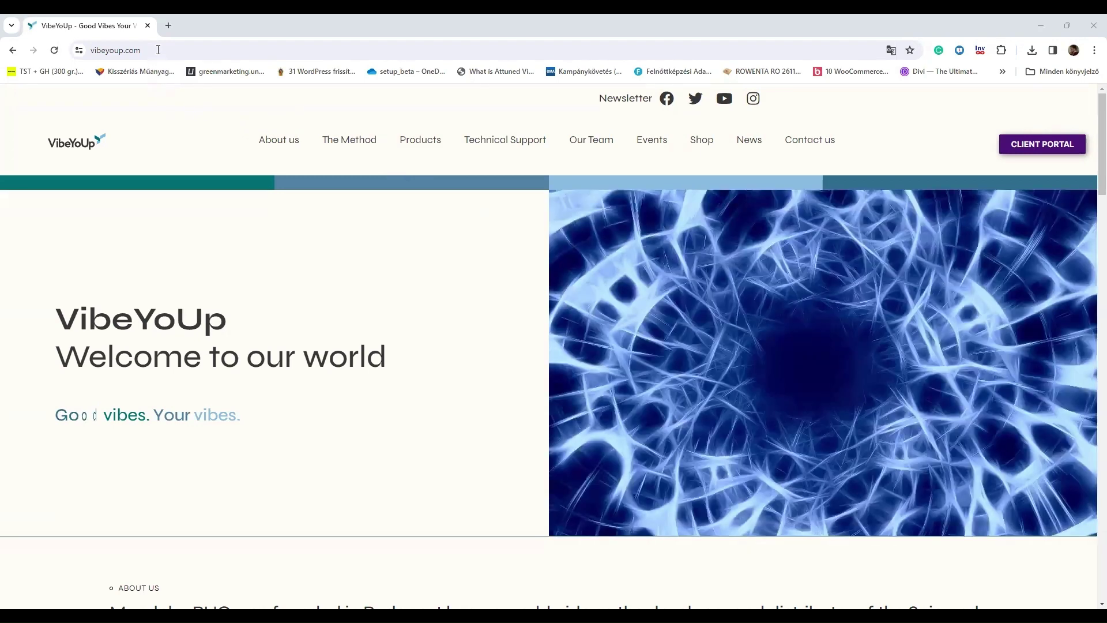
Step: Select and copy the vibeyoup.com homepage address from the address bar
click(158, 49)
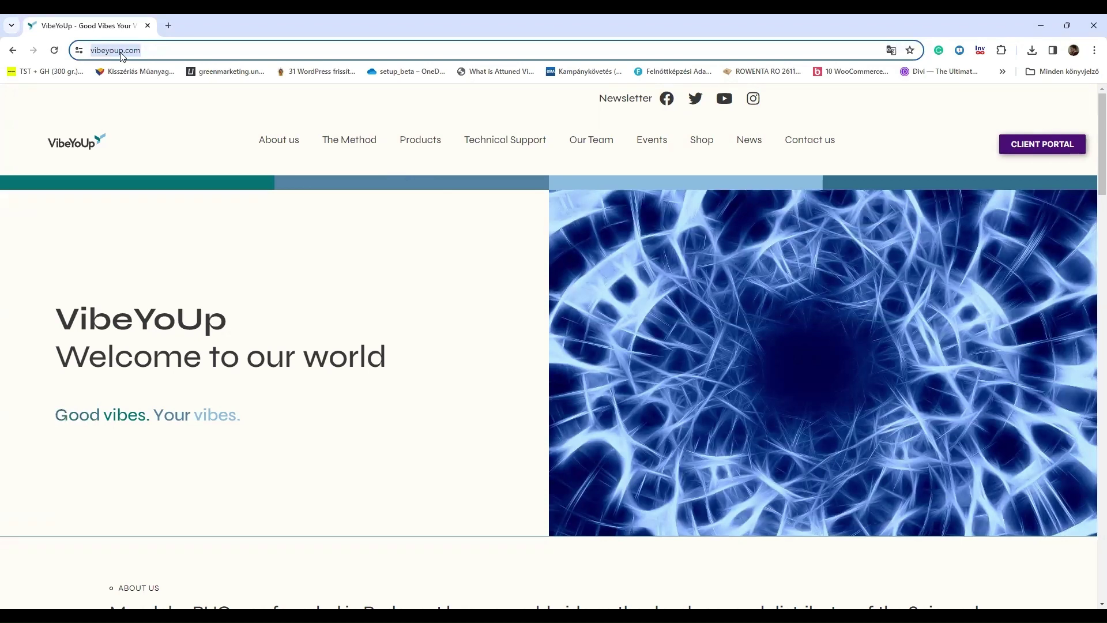
key(ctrl+c)
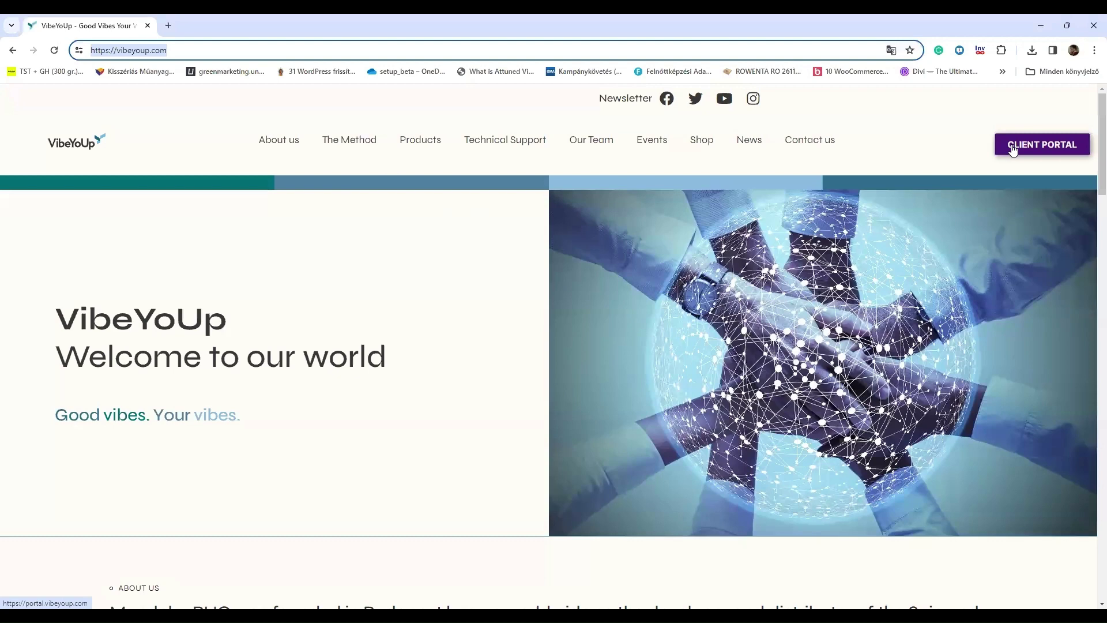
Step: Enter the client portal login page from the site header
click(1010, 147)
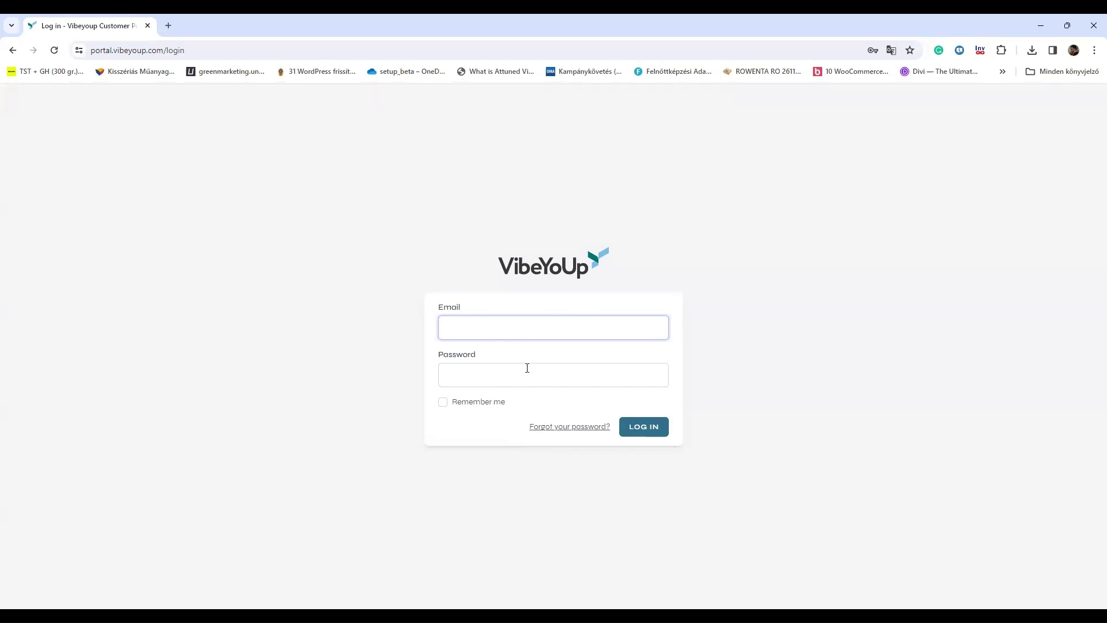
click(582, 432)
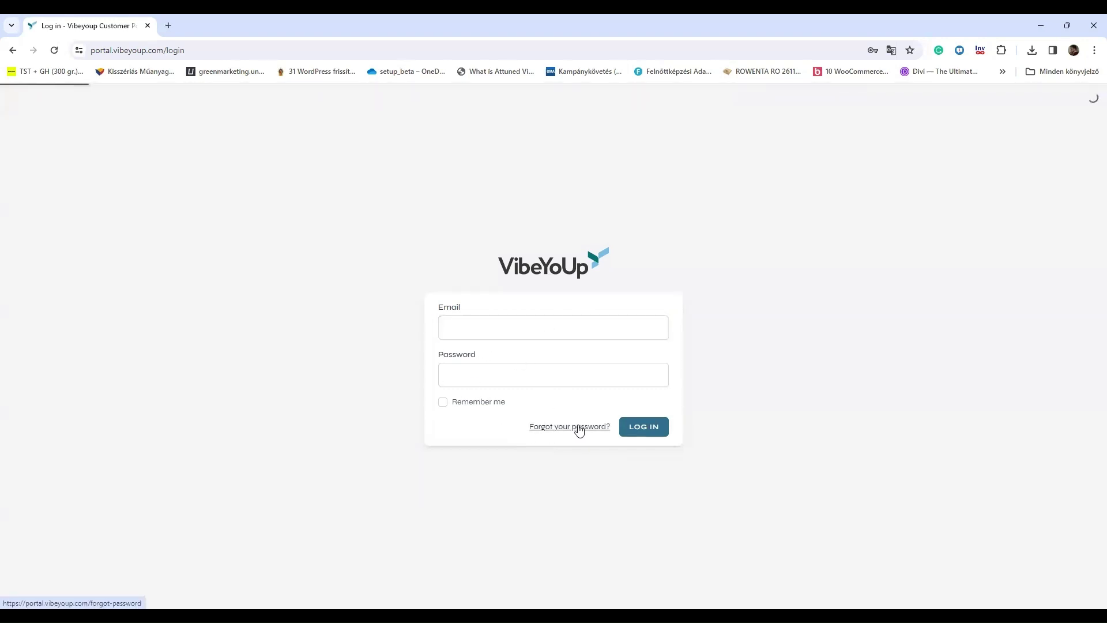
click(490, 389)
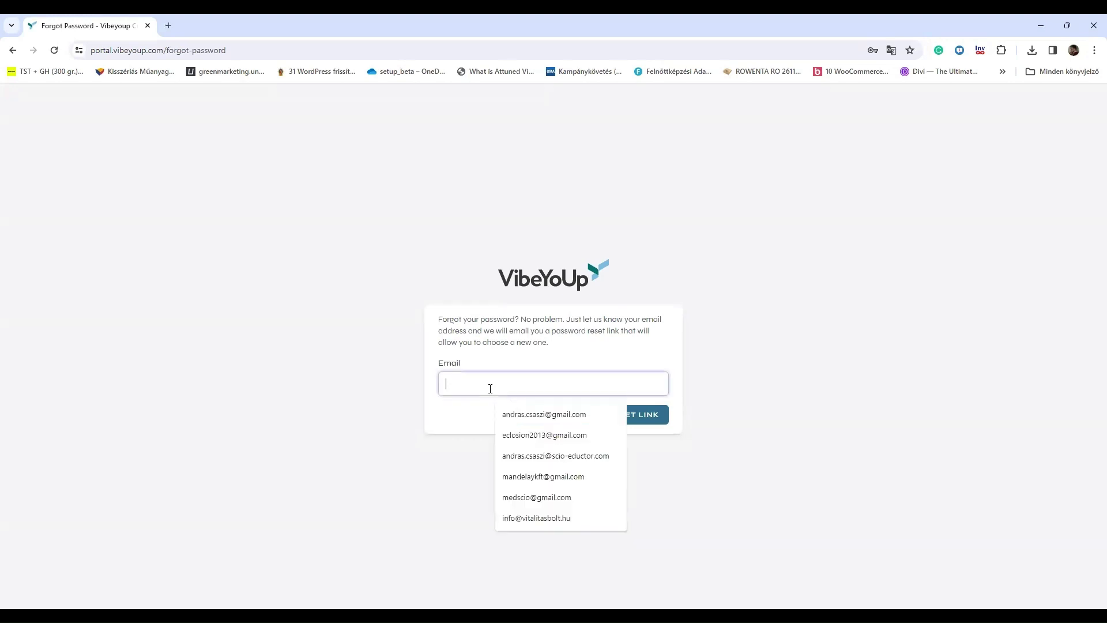
click(411, 349)
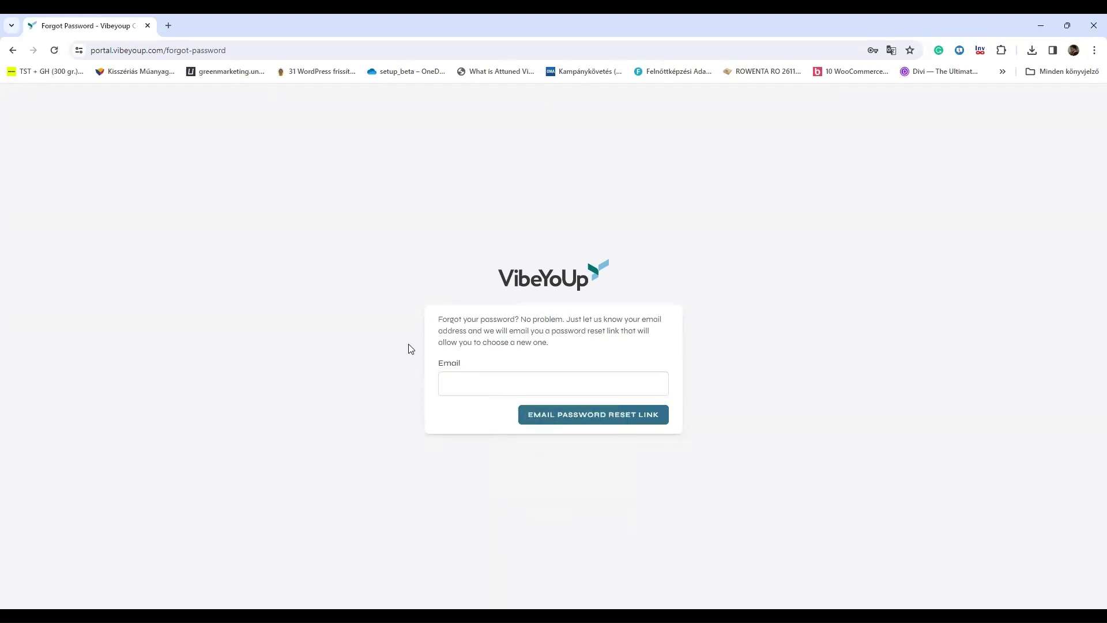
click(499, 394)
click(247, 306)
click(444, 382)
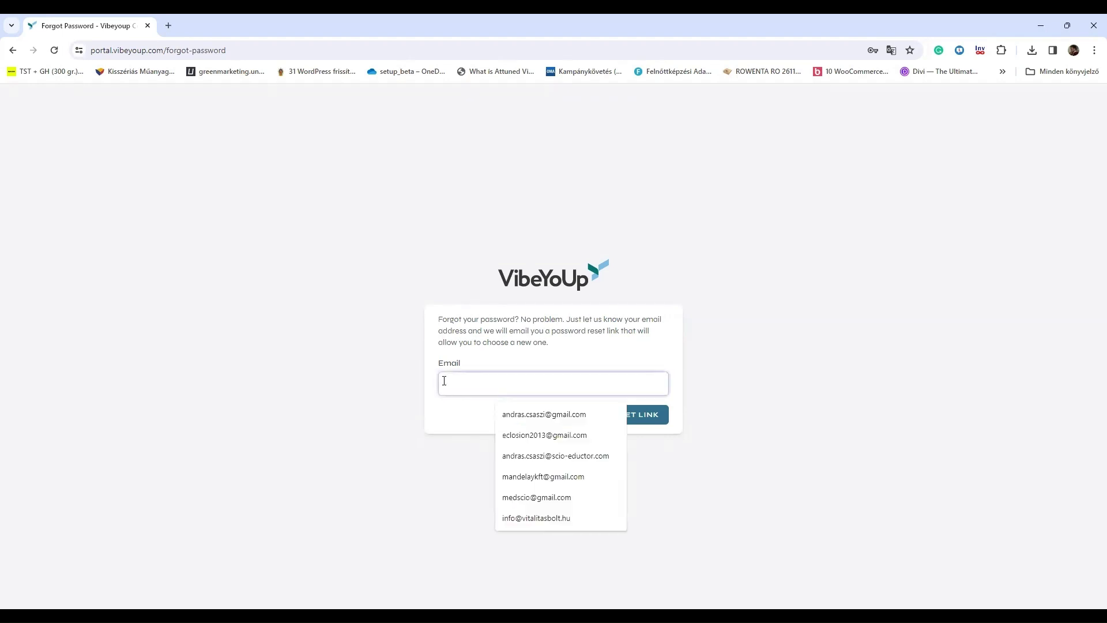
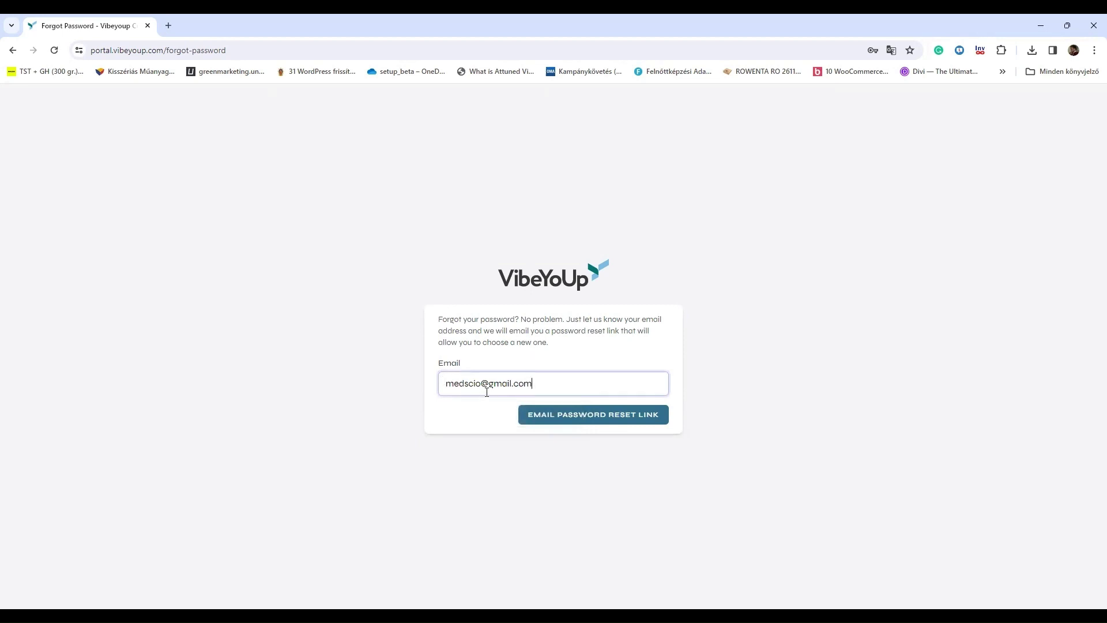
click(539, 419)
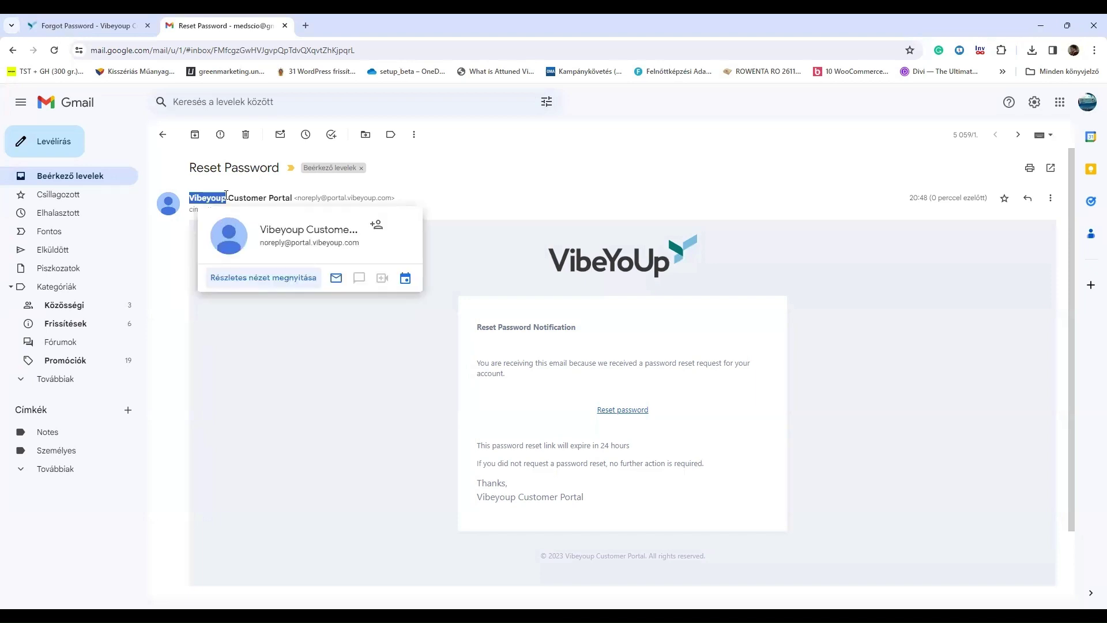
Step: Follow the 'Reset password' link in the VibeYoUp email in Gmail
drag(210, 194, 291, 194)
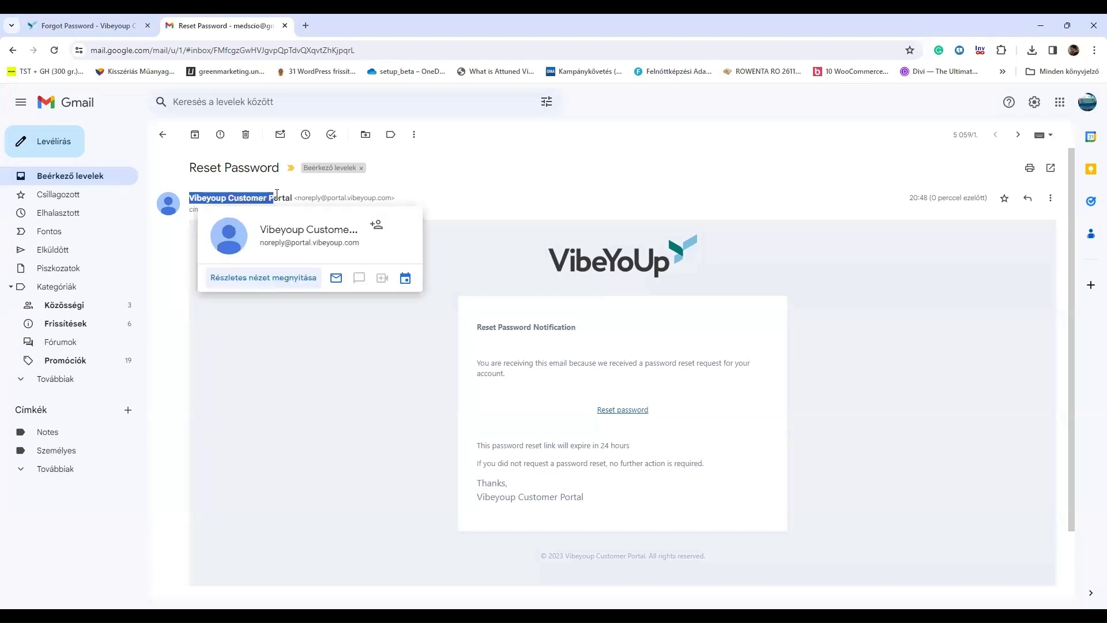
click(531, 277)
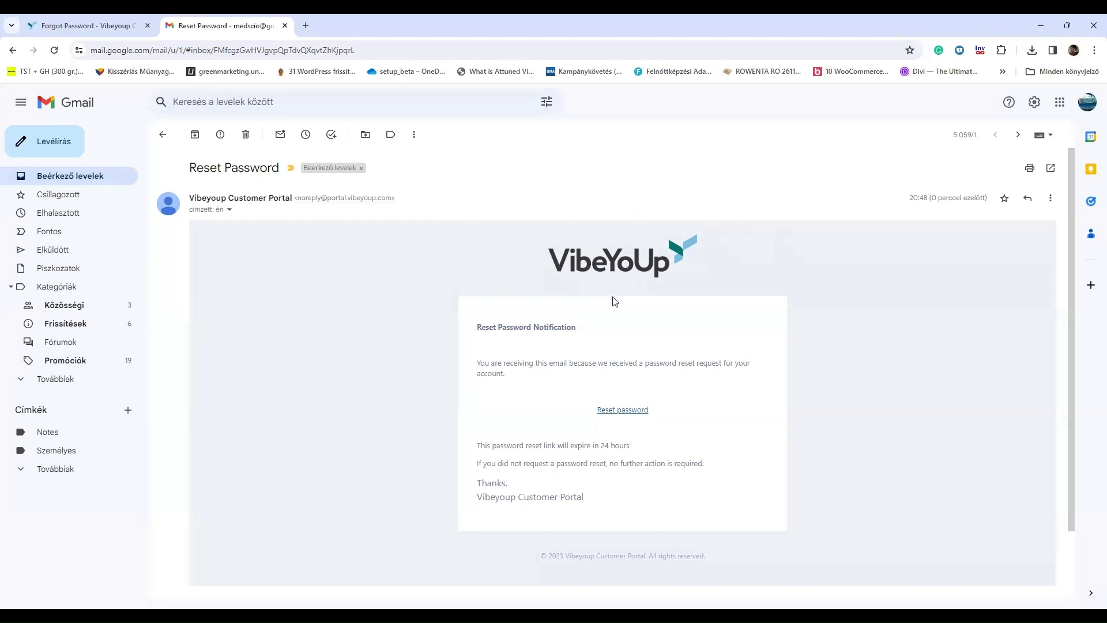
click(631, 410)
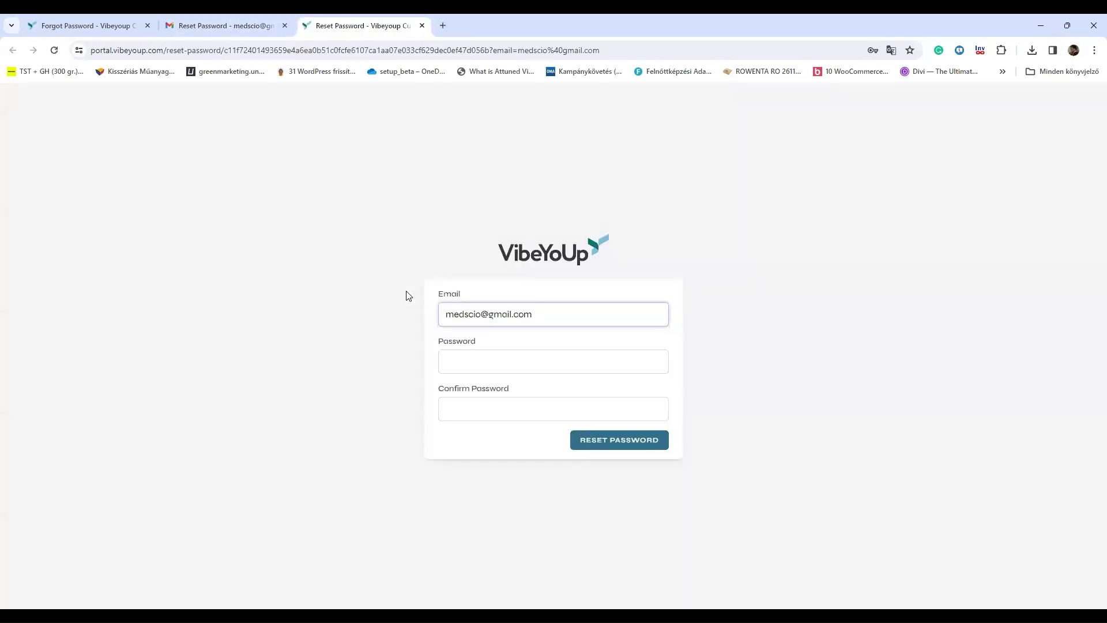
Step: Enter and confirm a new password on the reset page and save it
click(464, 365)
click(401, 354)
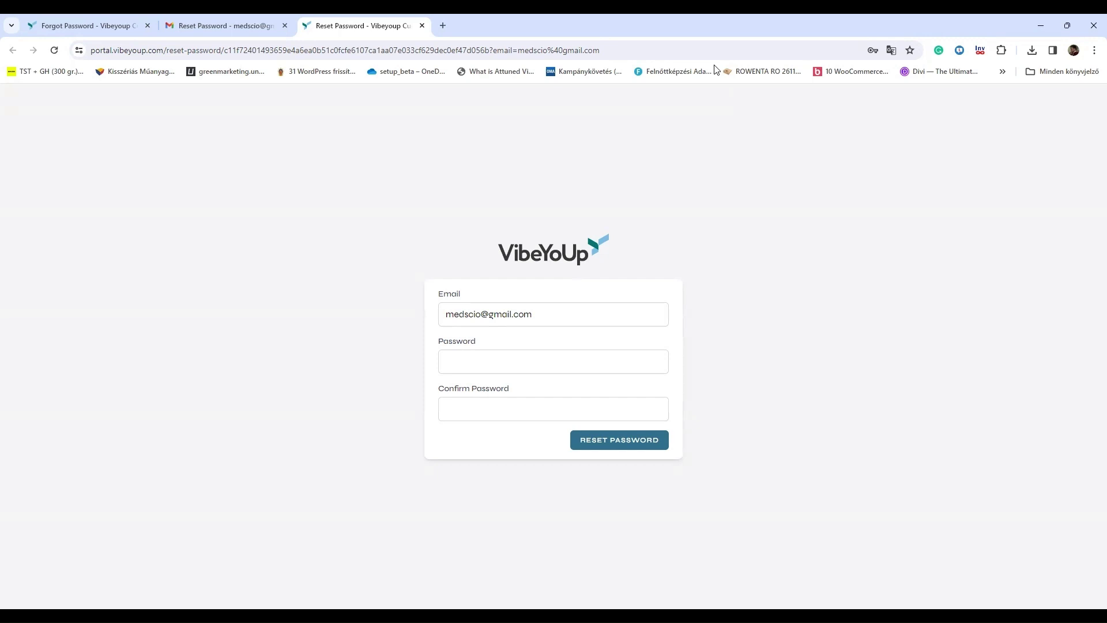
click(611, 449)
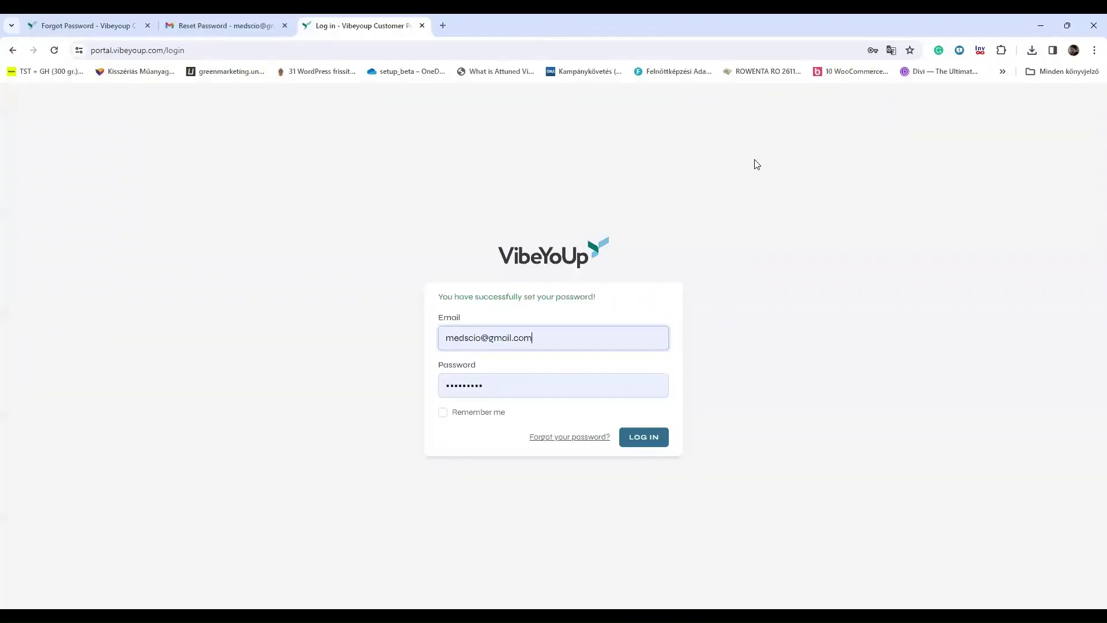
Step: Log in to the portal with the prefilled email and new password
click(644, 439)
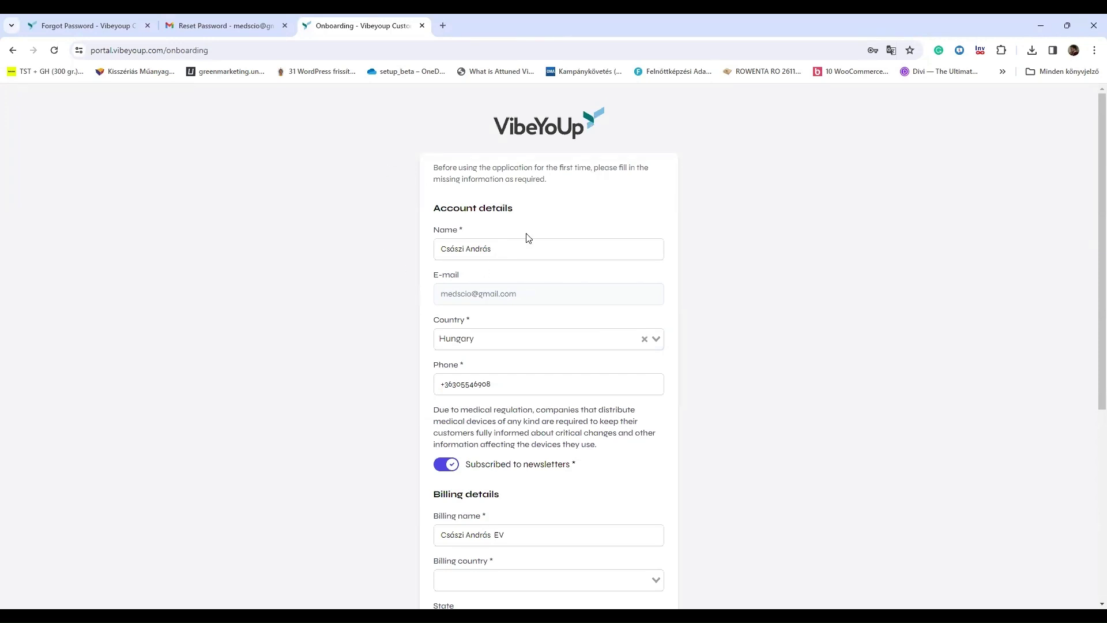
Step: Keep the newsletter on, accept the accuracy declaration, and submit the onboarding form
scroll(457, 314, down, 2)
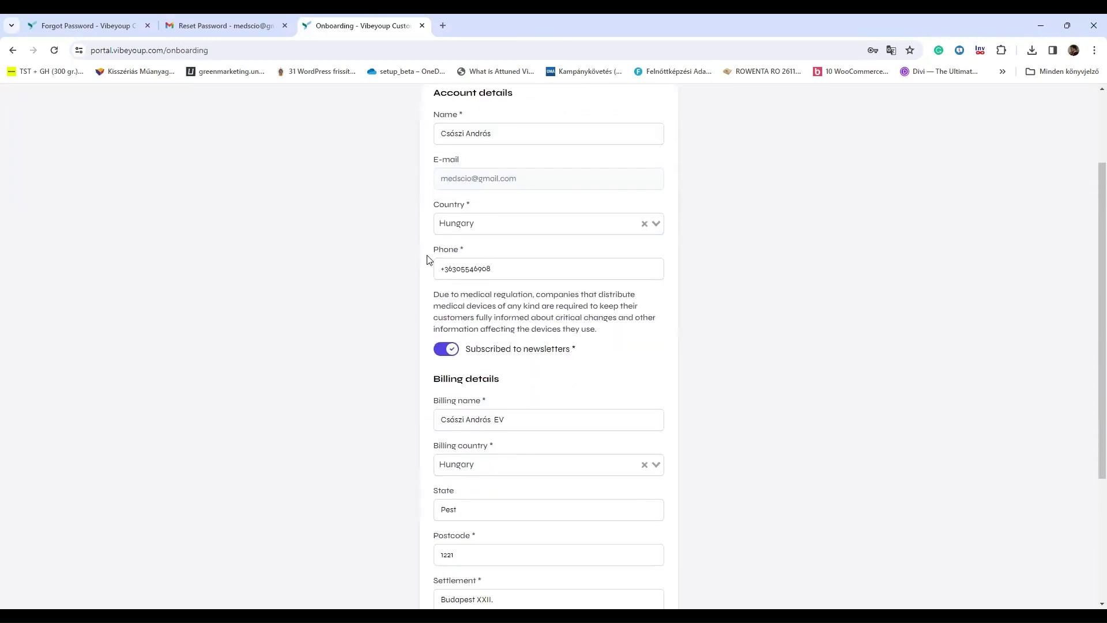
click(450, 350)
scroll(446, 325, down, 2)
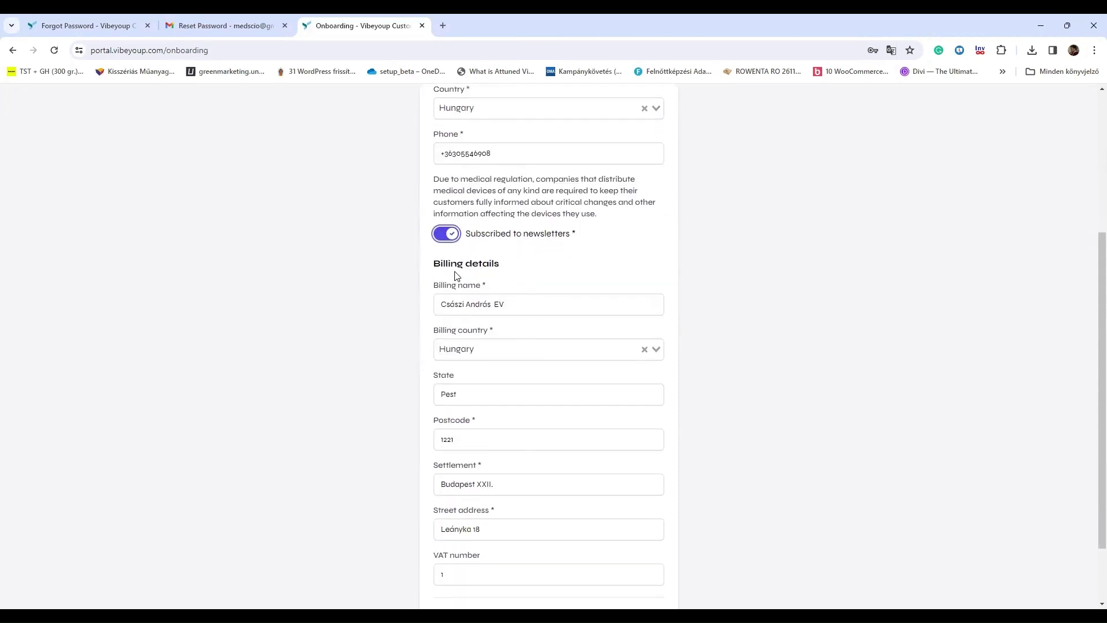
scroll(402, 325, down, 1)
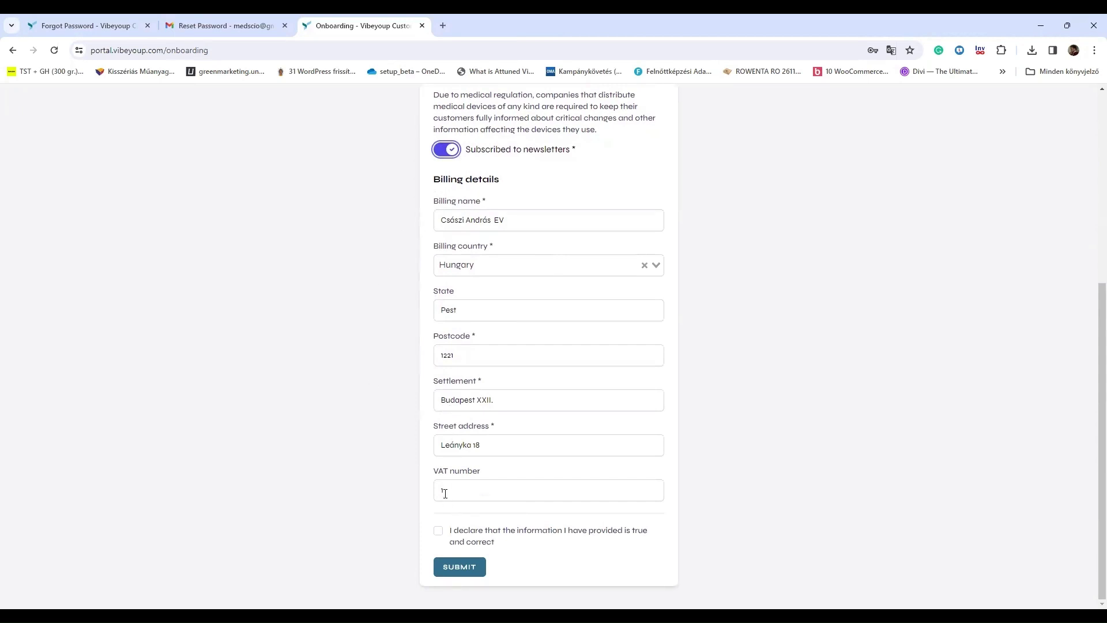
click(437, 531)
click(462, 567)
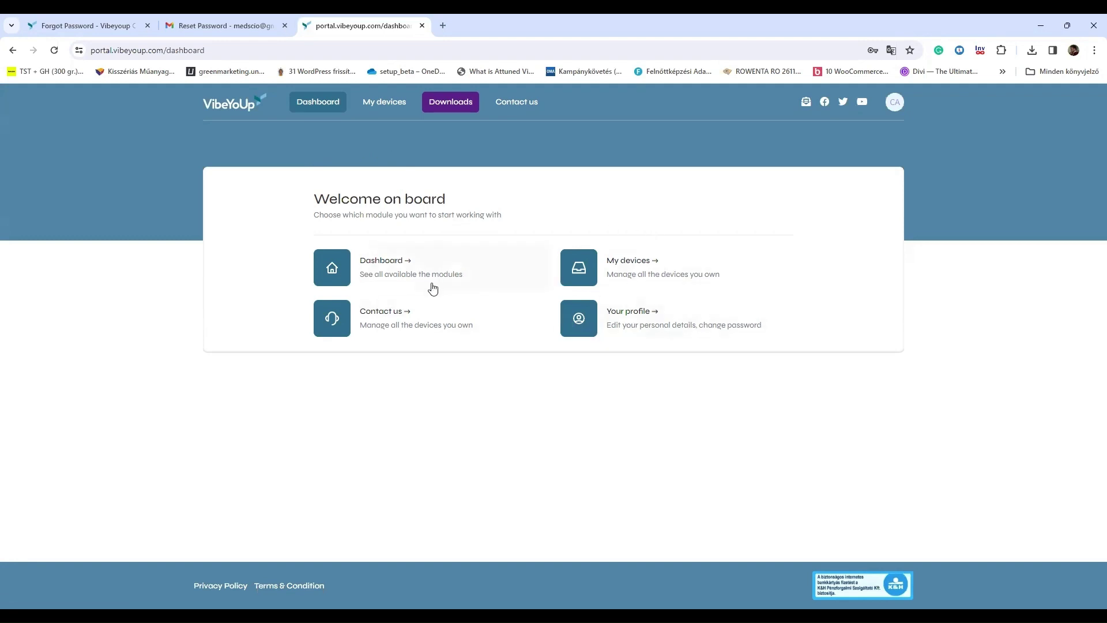
Step: Go to the Downloads page from the top navigation bar
click(446, 109)
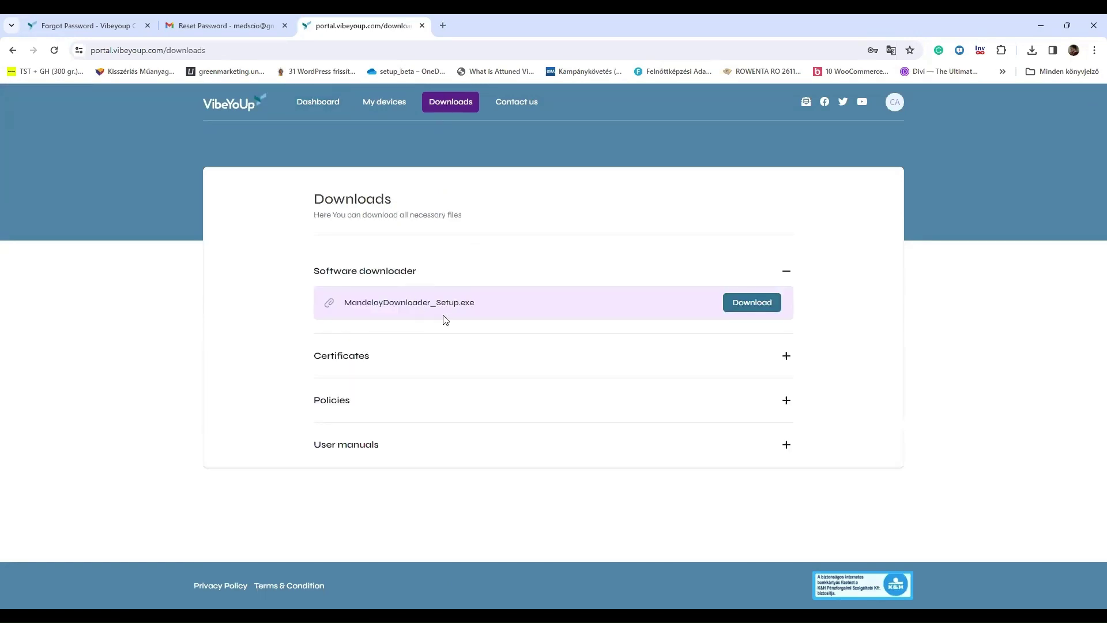
click(459, 360)
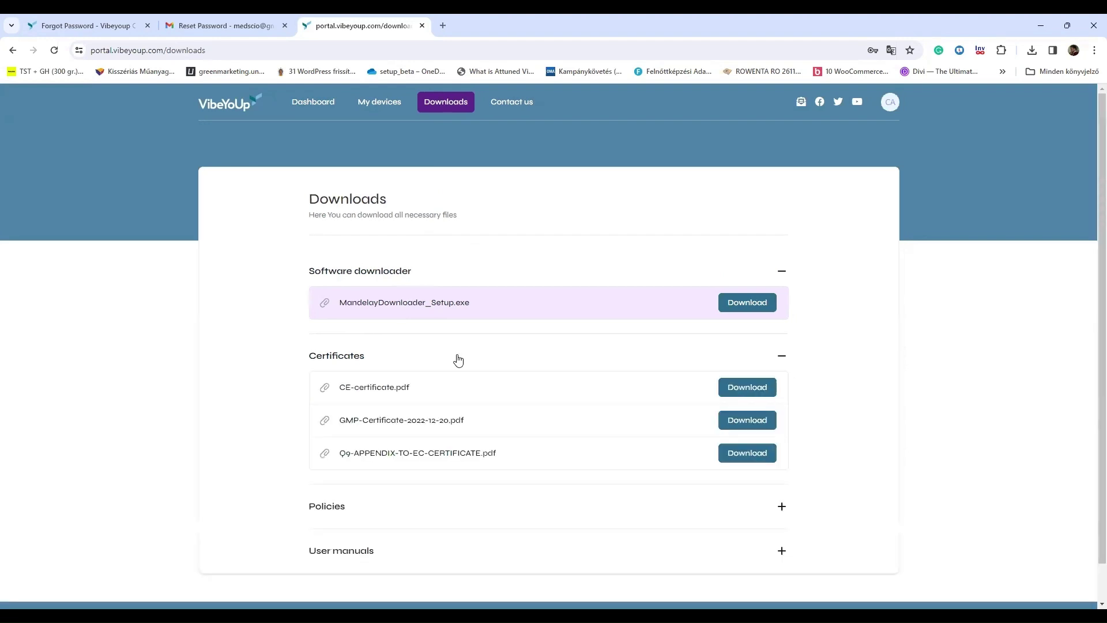
click(458, 360)
click(427, 410)
scroll(429, 409, down, 4)
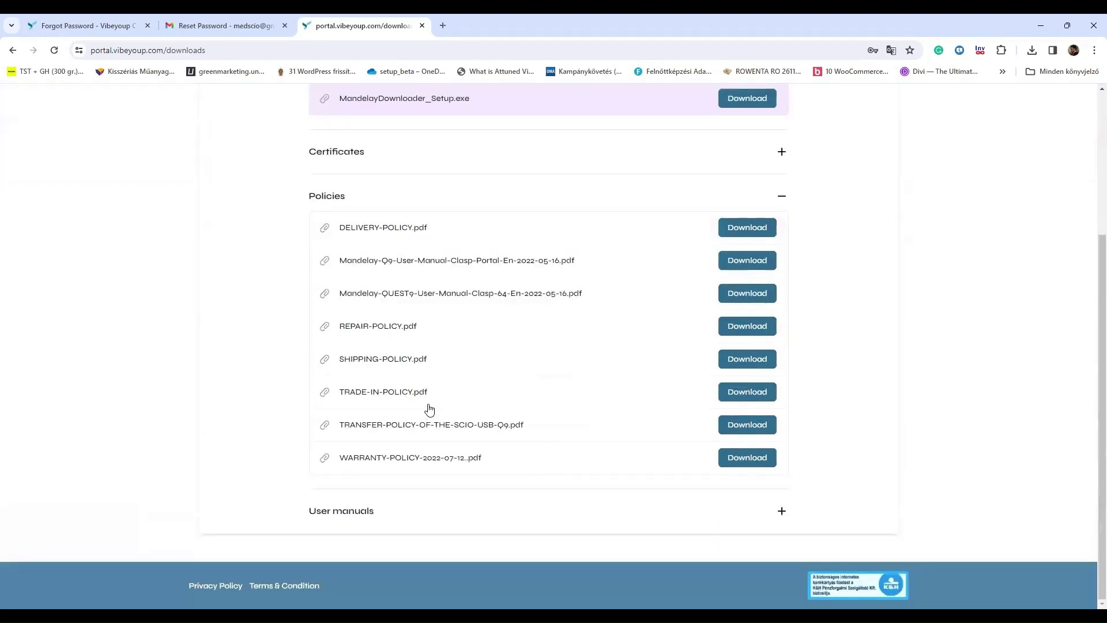
scroll(427, 398, up, 2)
click(409, 316)
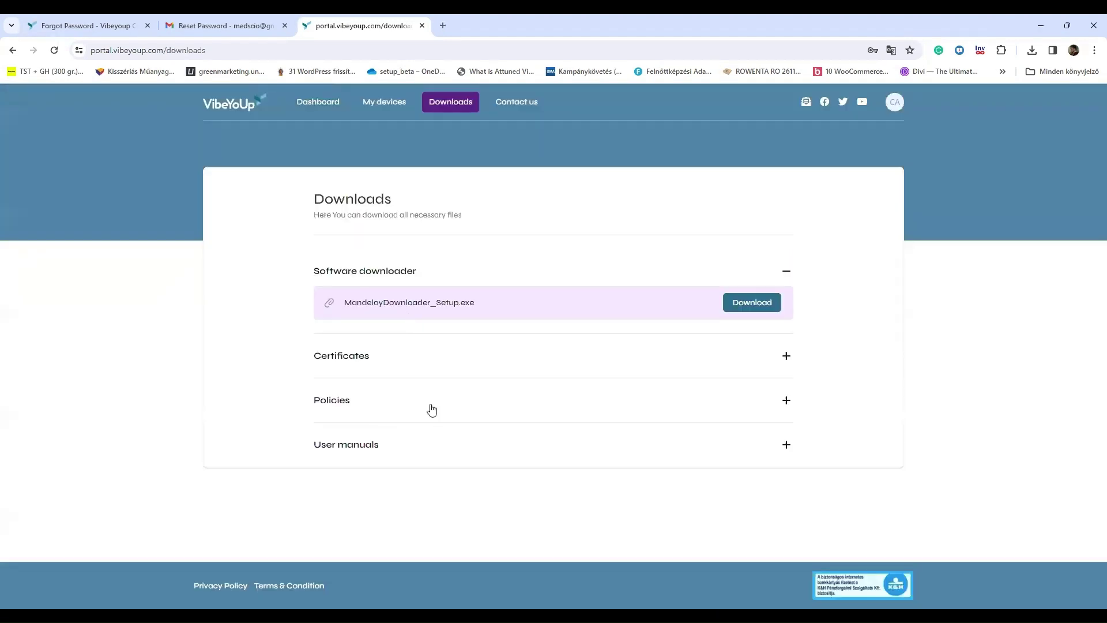
click(431, 448)
scroll(431, 415, down, 3)
scroll(431, 413, up, 4)
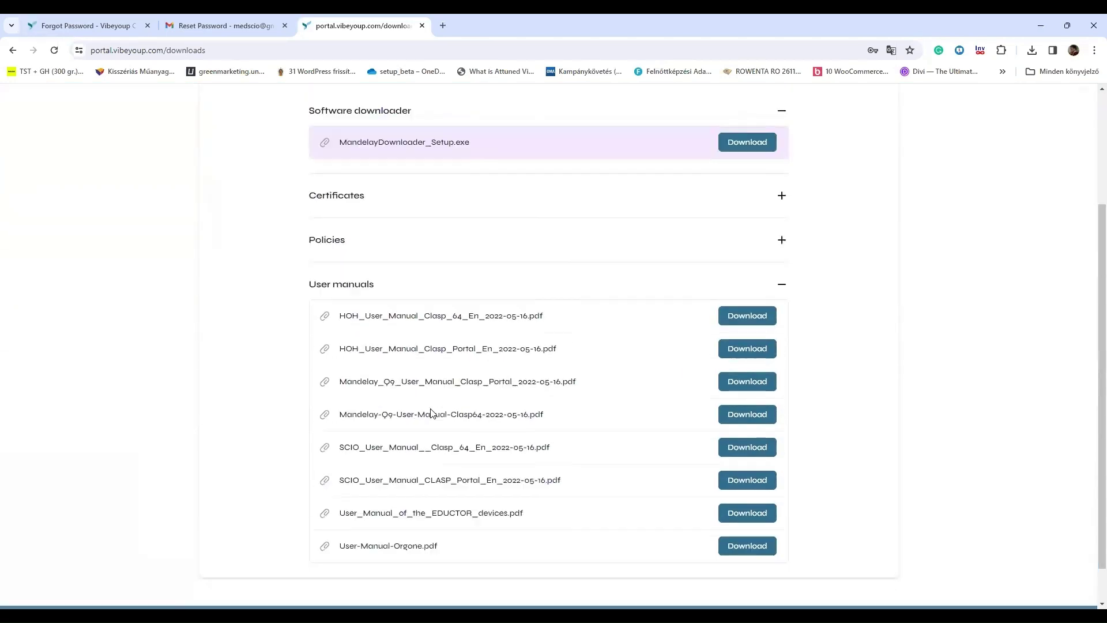
click(411, 448)
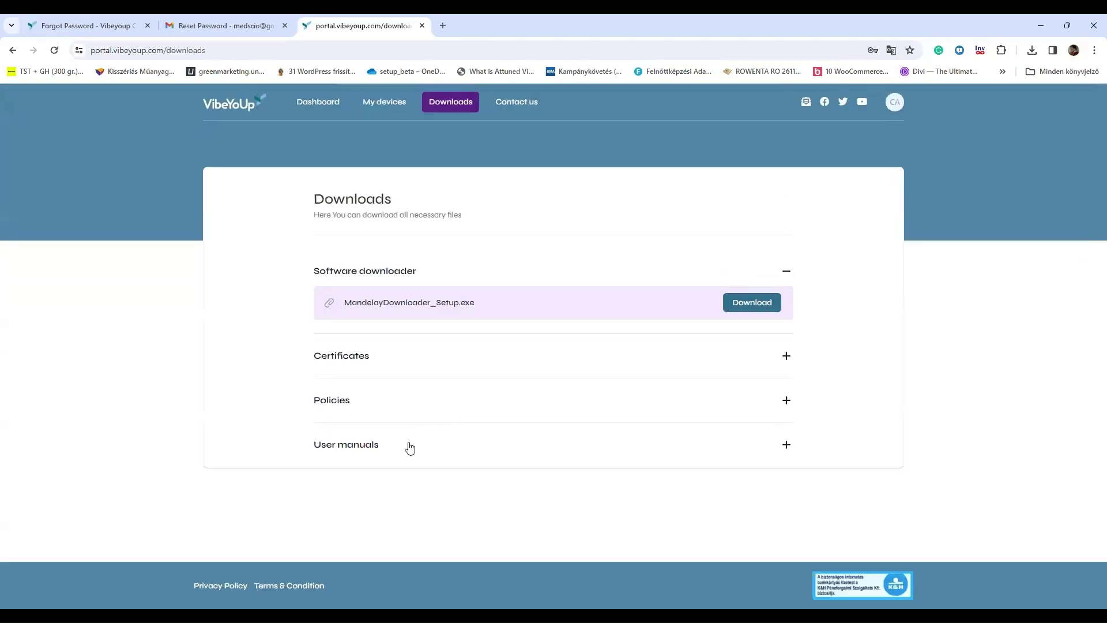
Step: Download MandelayDownloader_Setup.exe from the Software downloader section
click(736, 303)
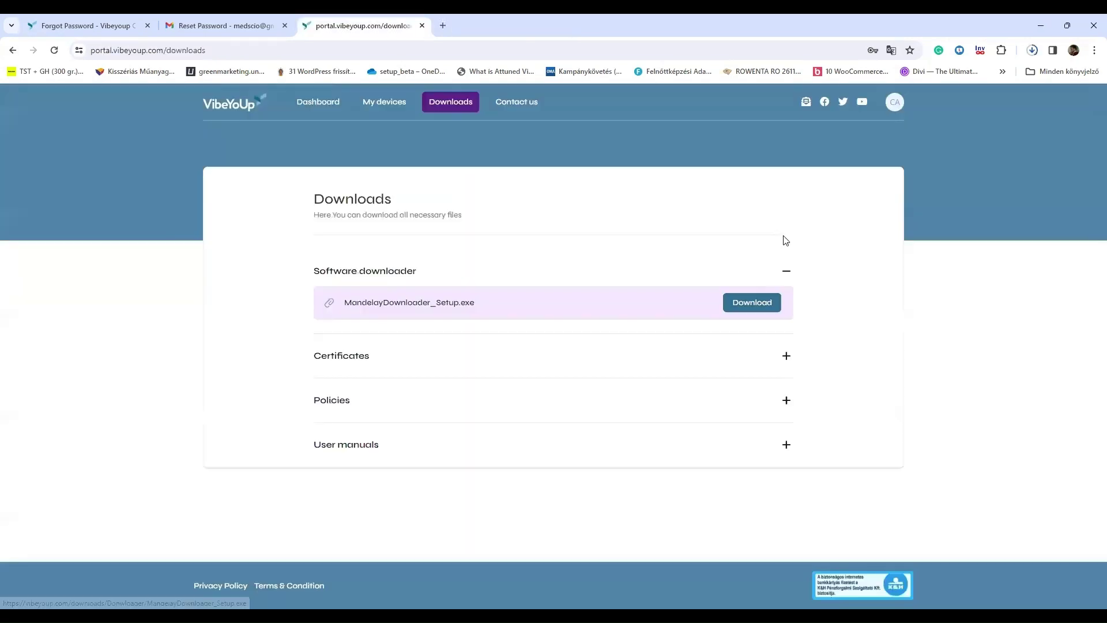